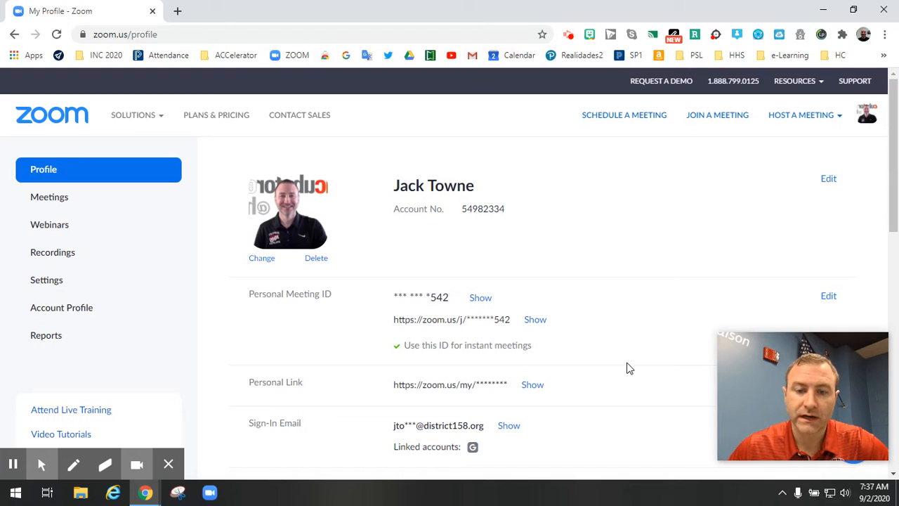
Step: Reveal the Personal Meeting ID, its meeting URL and the Personal Link on the profile page, and review the profile details
click(481, 303)
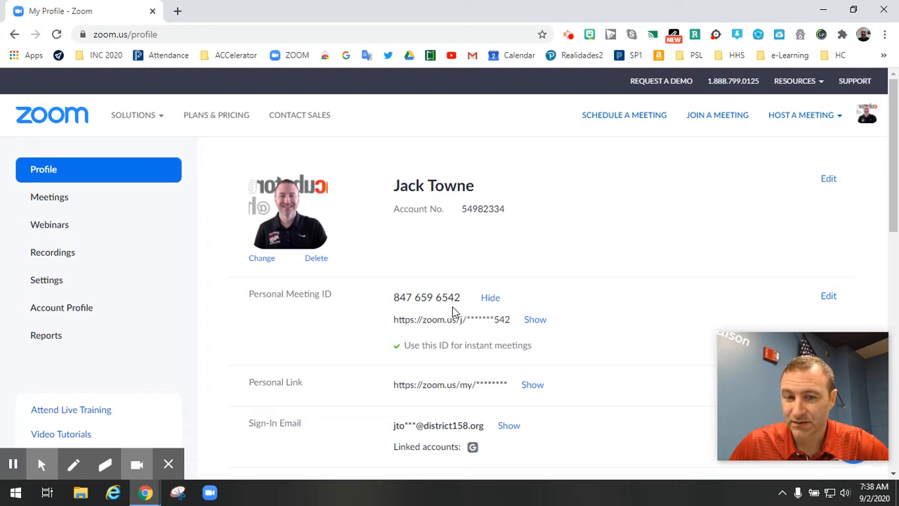
click(536, 321)
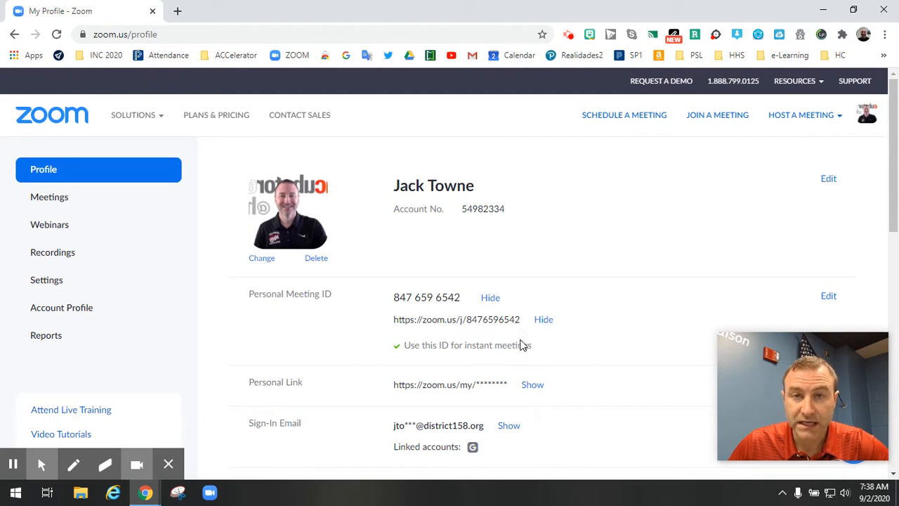
scroll(517, 341, down, 1)
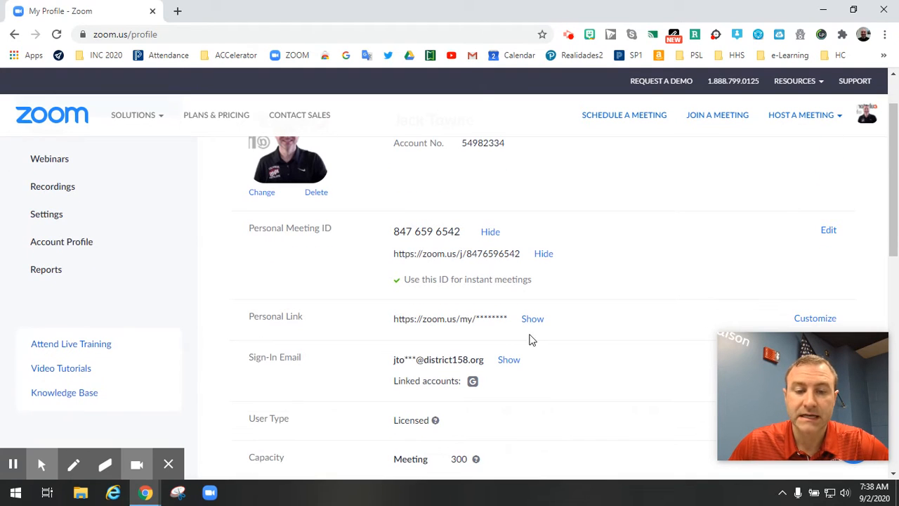
click(532, 319)
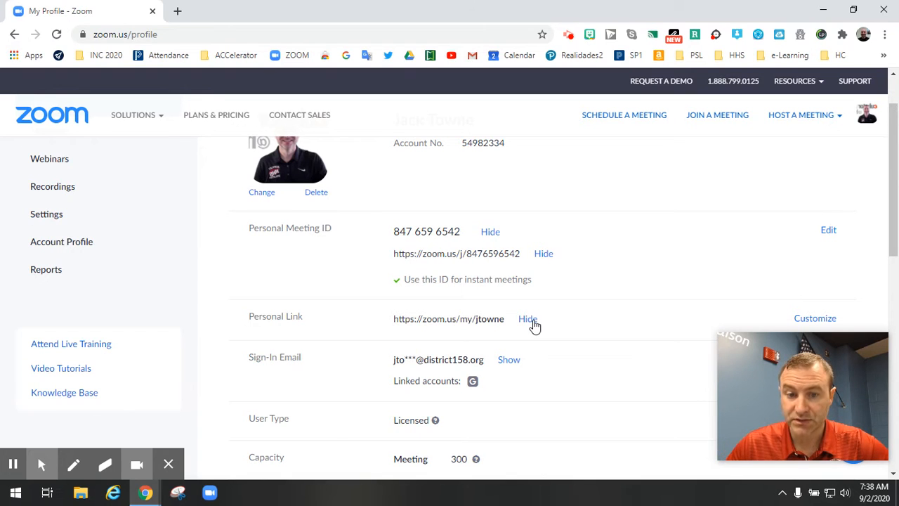
scroll(533, 325, up, 1)
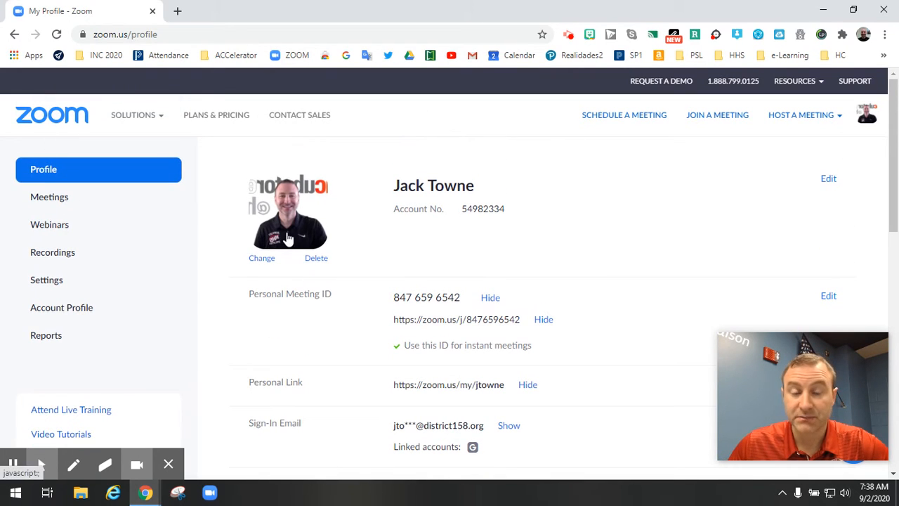
scroll(288, 239, down, 4)
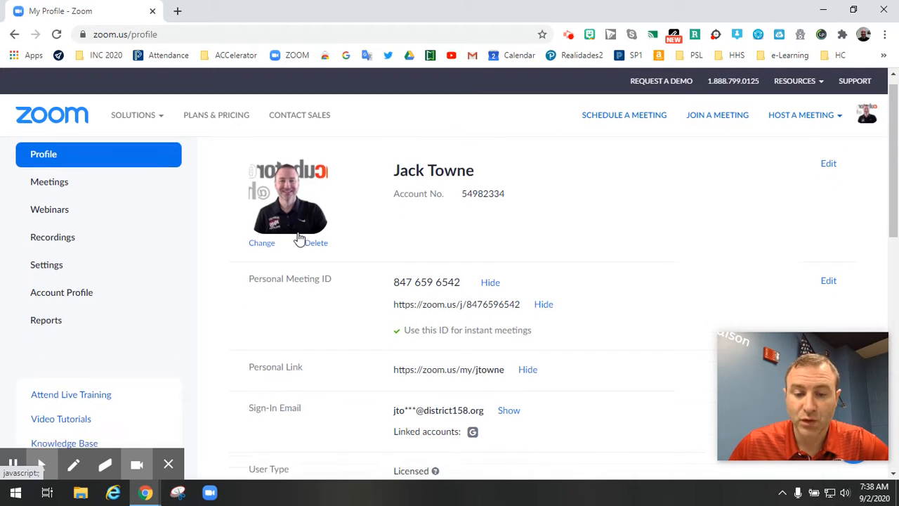
scroll(375, 298, up, 3)
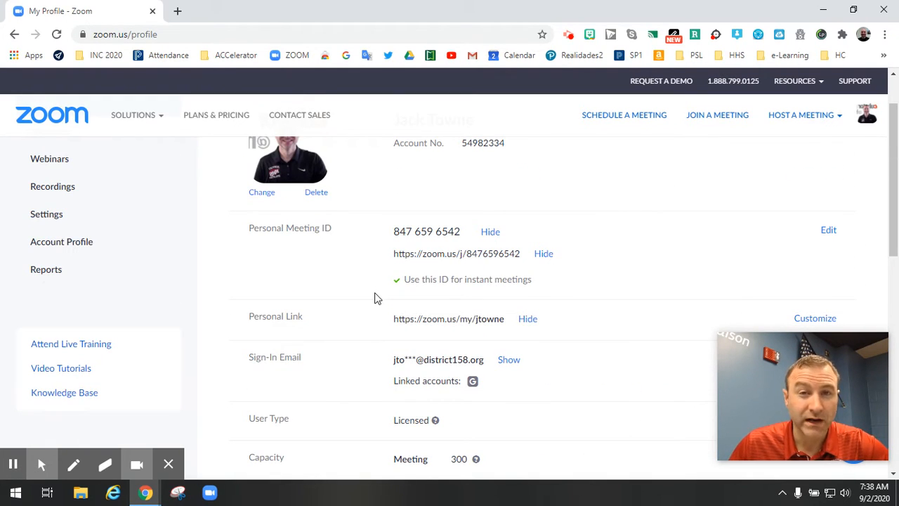
scroll(375, 299, up, 1)
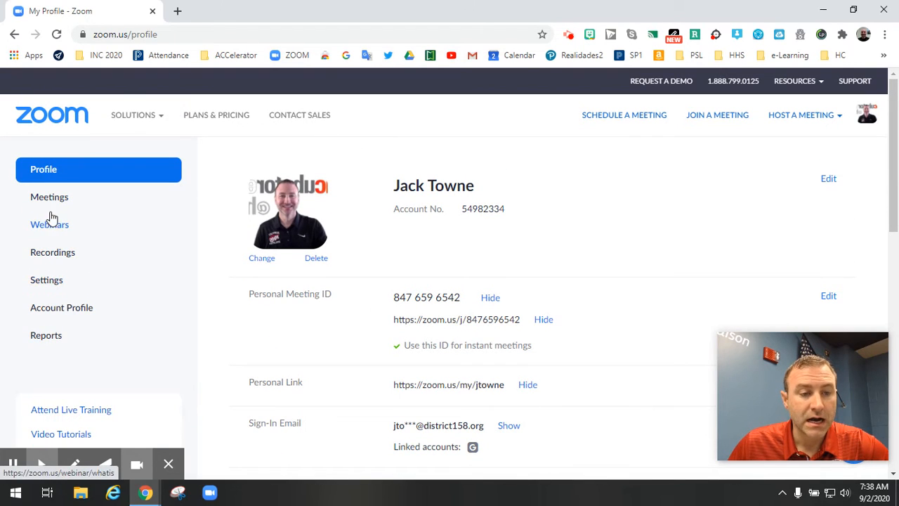
Step: Open the Personal Room meeting for editing and review its security, video, audio, meeting and recording options
click(50, 203)
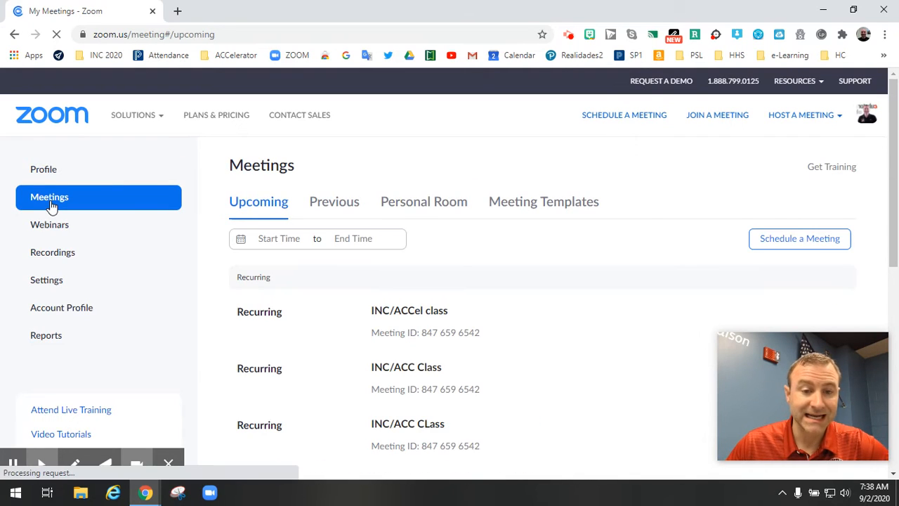
click(455, 209)
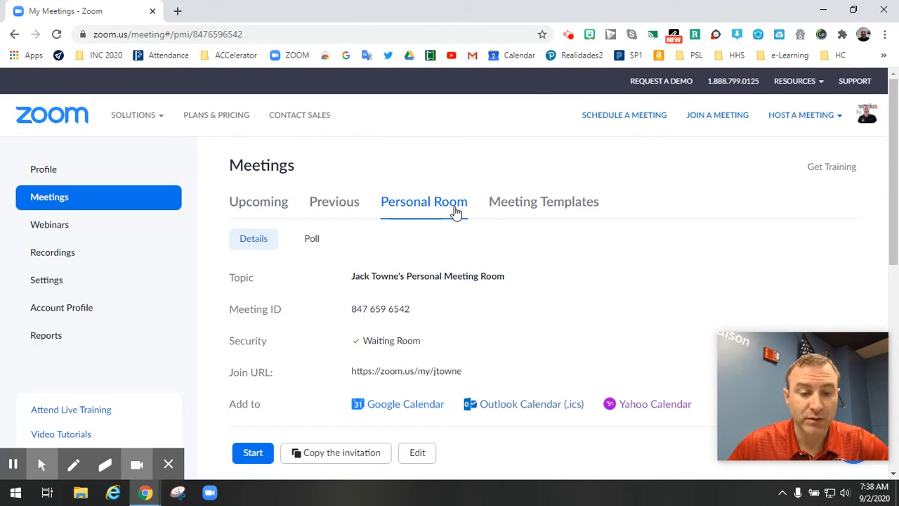
click(422, 453)
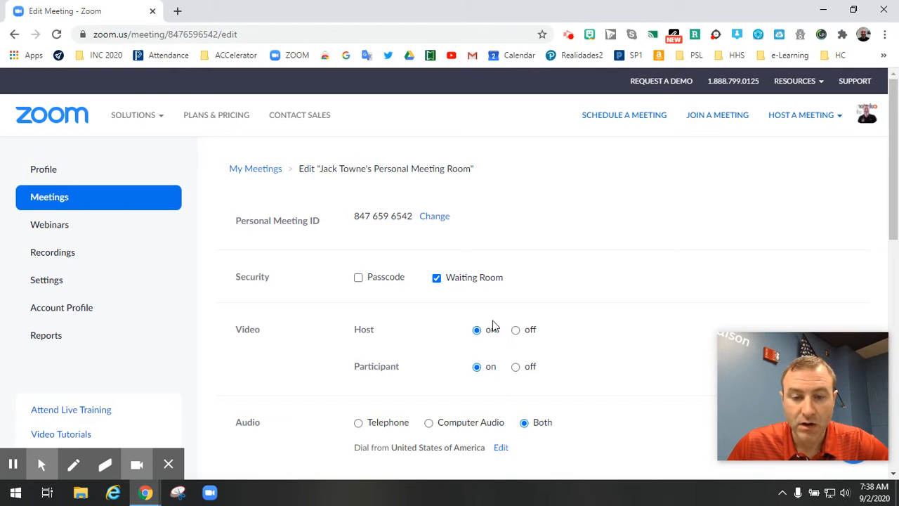
scroll(496, 361, down, 2)
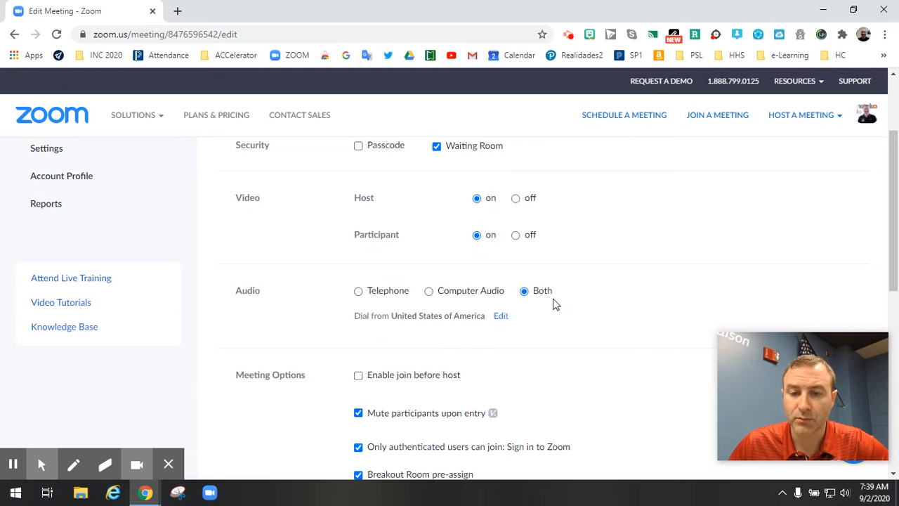
scroll(555, 303, down, 1)
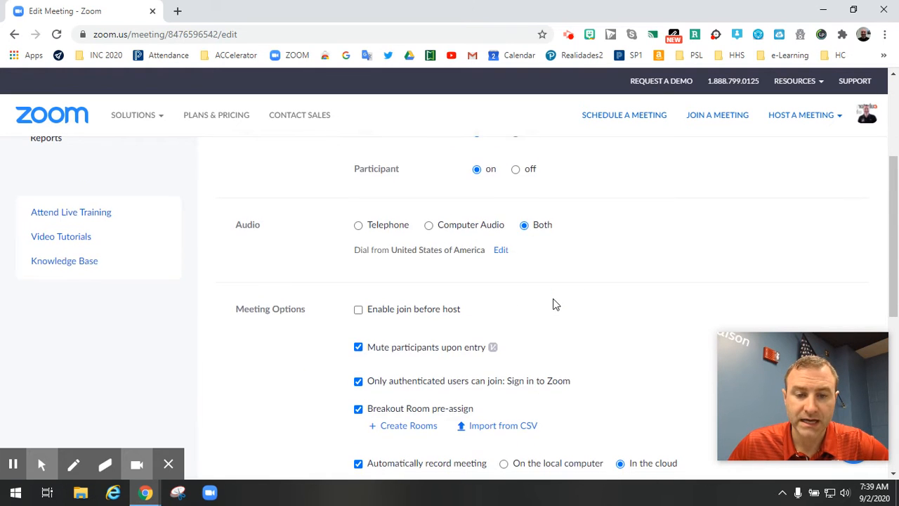
scroll(555, 303, down, 1)
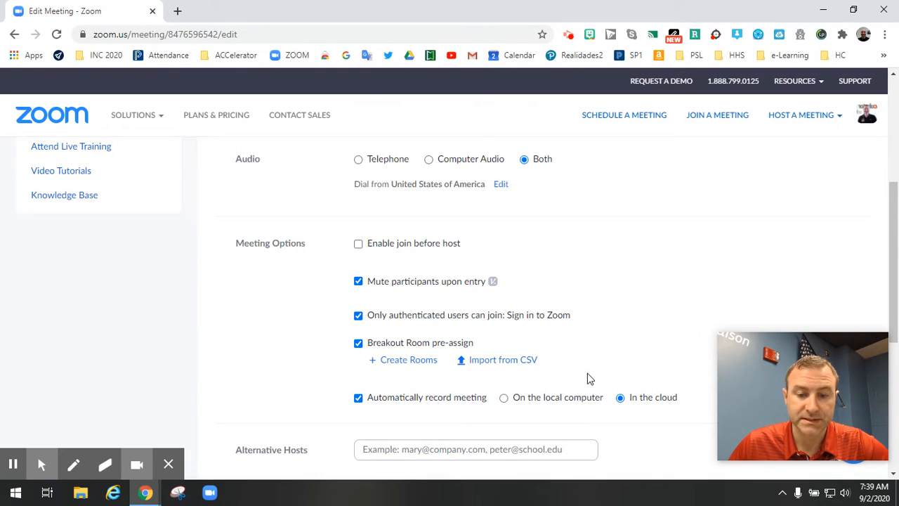
scroll(148, 288, up, 4)
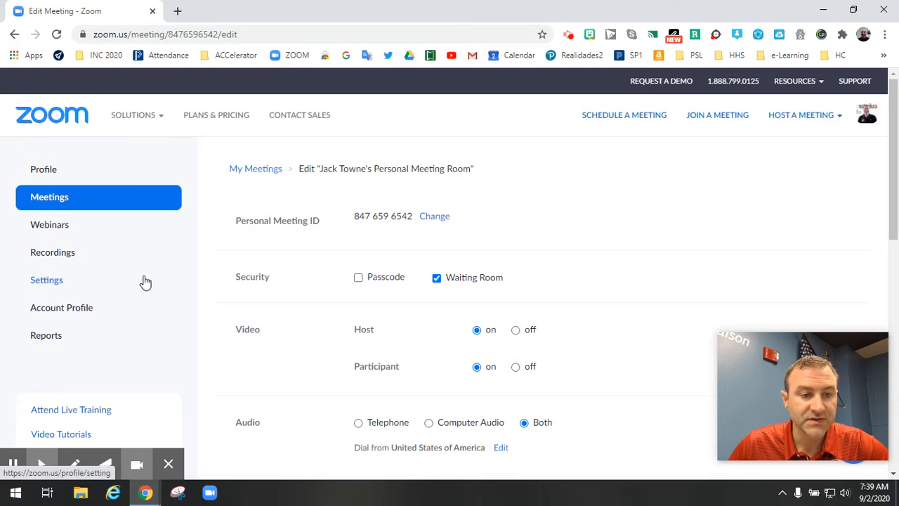
Step: Open the account's meeting settings and examine the Security options for waiting room, passcodes and authenticated users
click(46, 284)
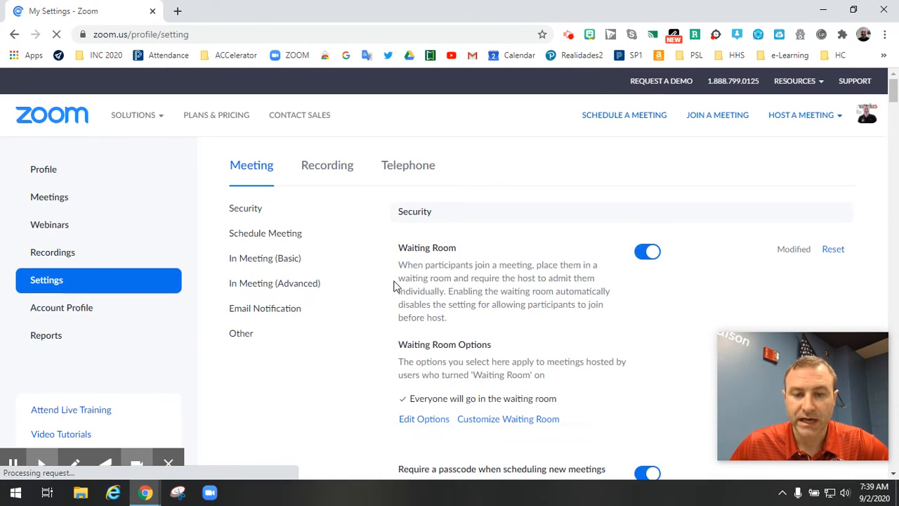
scroll(552, 238, down, 2)
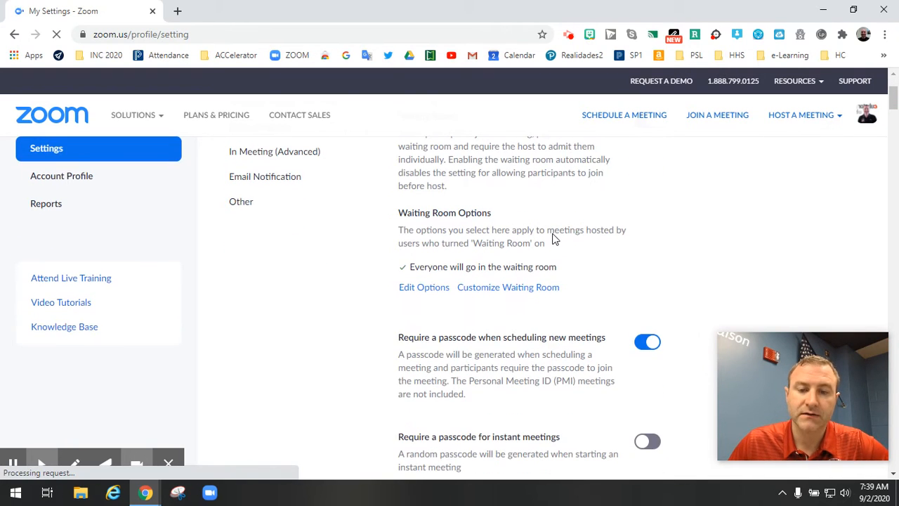
scroll(552, 238, down, 1)
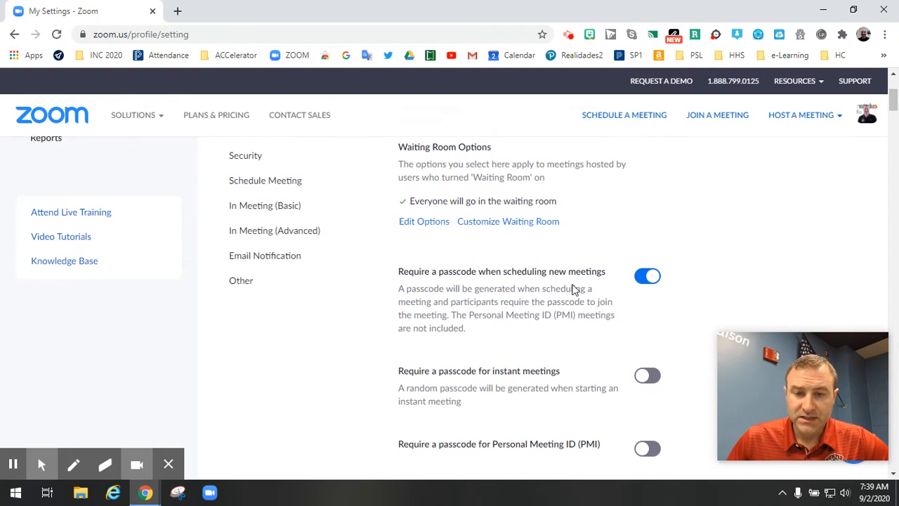
scroll(573, 288, down, 1)
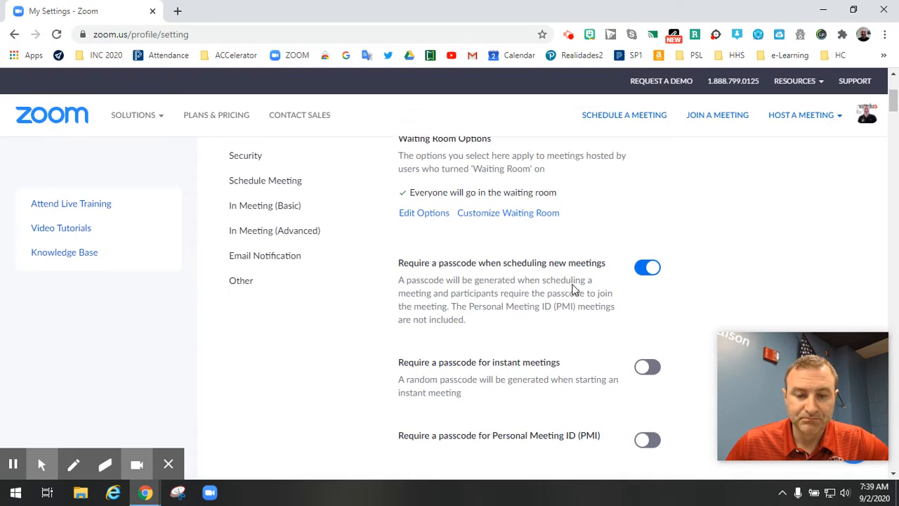
scroll(573, 288, down, 1)
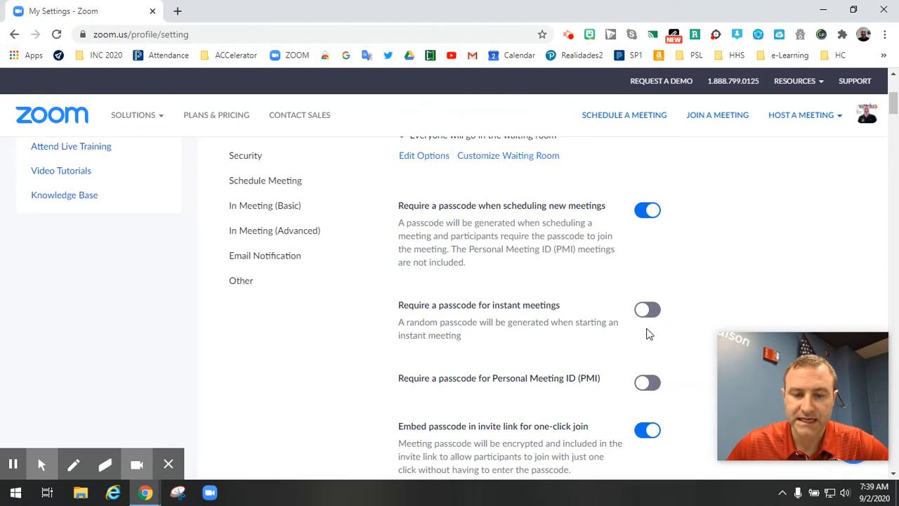
scroll(646, 331, down, 2)
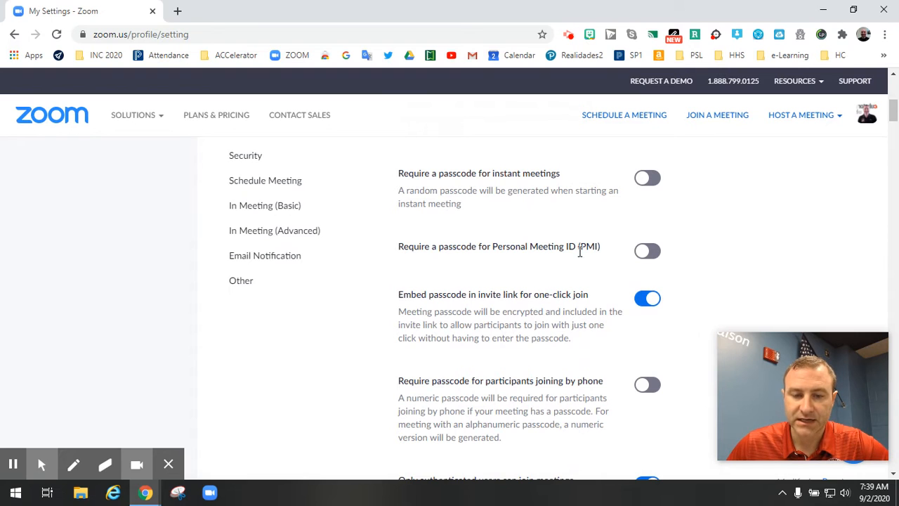
scroll(659, 312, down, 1)
scroll(658, 311, down, 1)
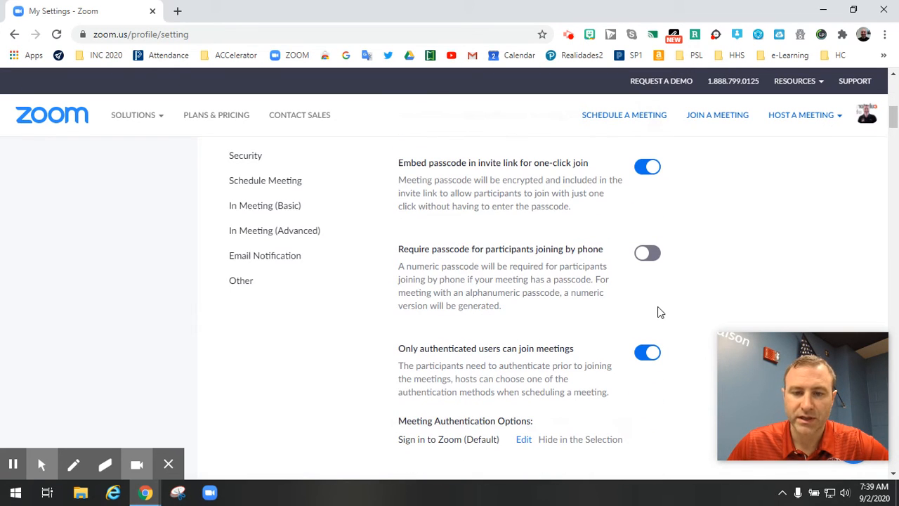
scroll(660, 312, down, 1)
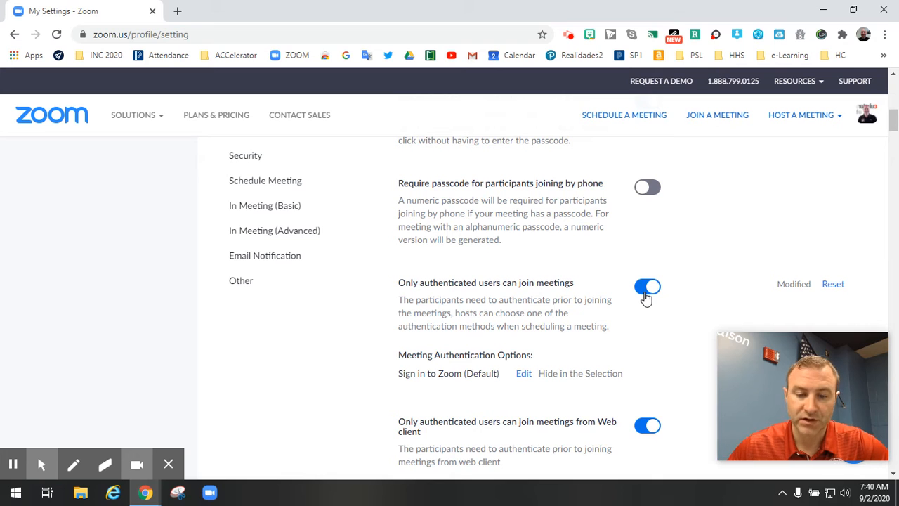
Step: Examine the Schedule Meeting settings for video, audio type, join before host, Personal Meeting ID use and muting upon entry
scroll(646, 261, down, 2)
scroll(640, 262, down, 4)
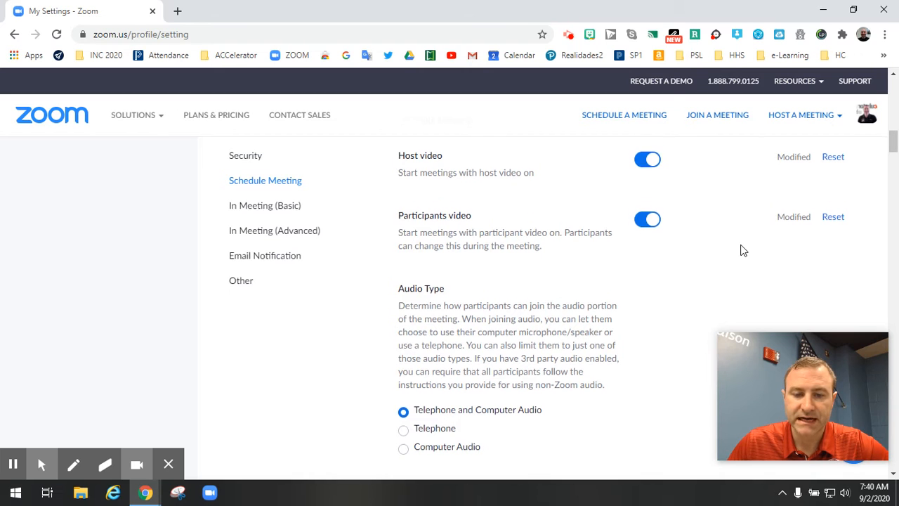
scroll(741, 249, down, 3)
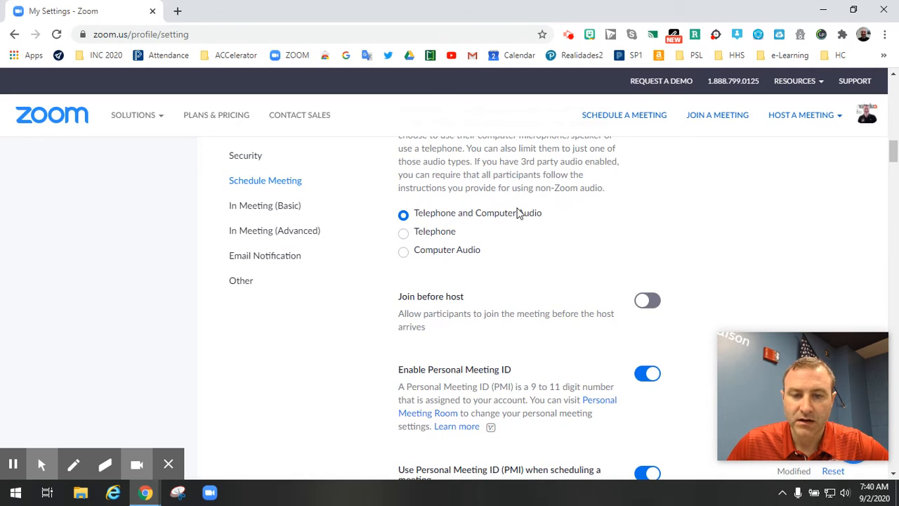
scroll(582, 234, down, 1)
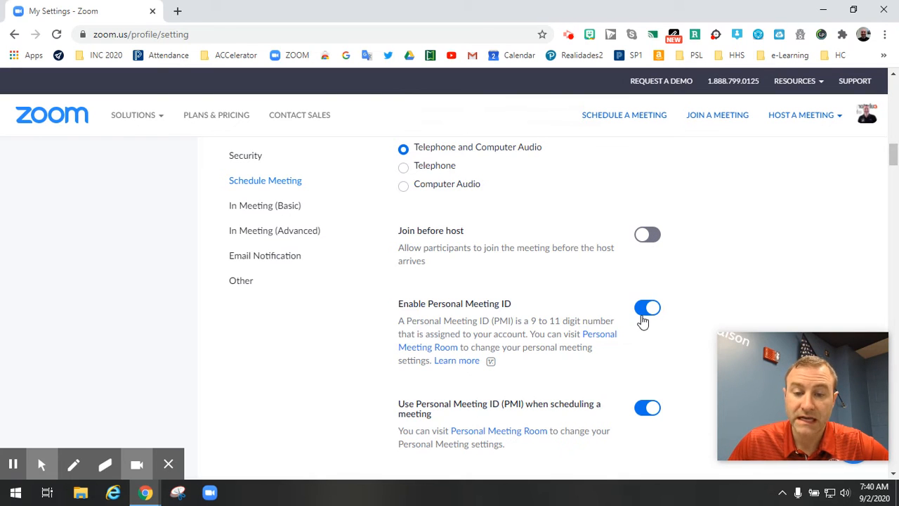
scroll(643, 319, down, 1)
scroll(647, 326, down, 3)
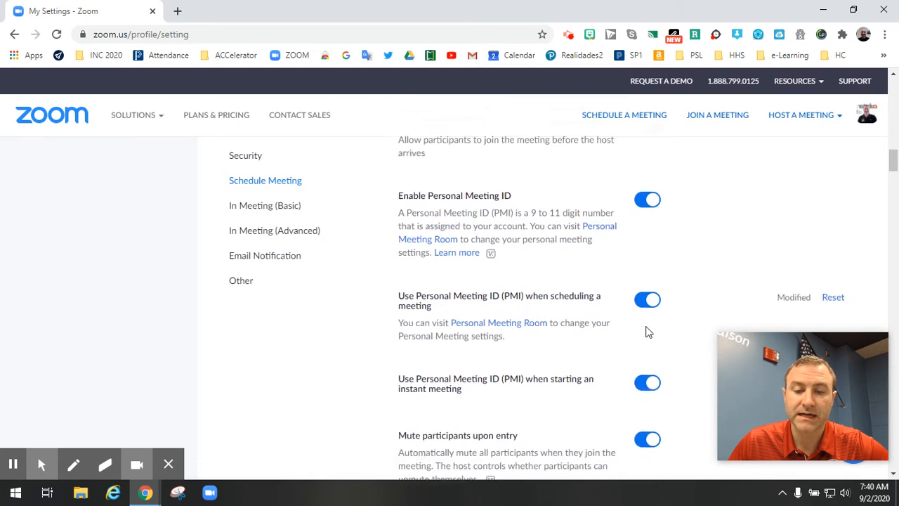
scroll(651, 351, down, 2)
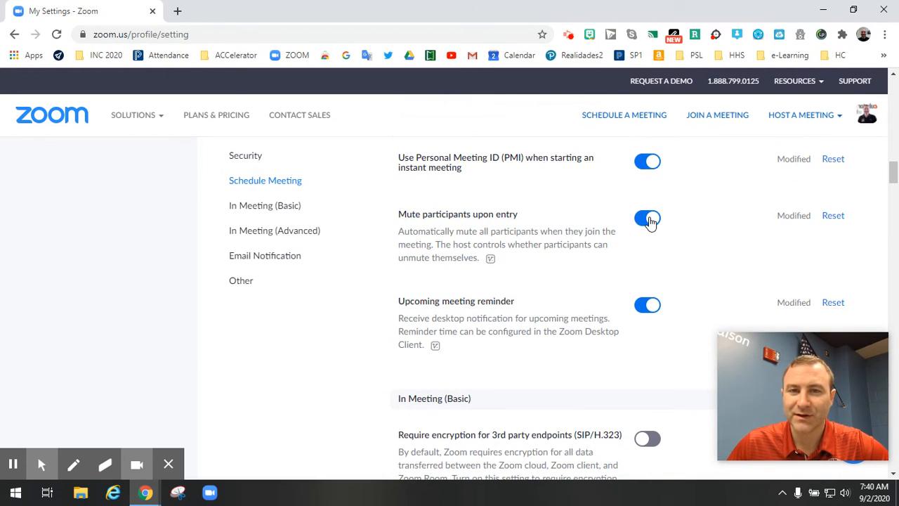
Step: Examine the In Meeting (Basic) settings for chat, private chat, auto saving chats, co-host, polling and the meeting control toolbar
scroll(649, 221, down, 4)
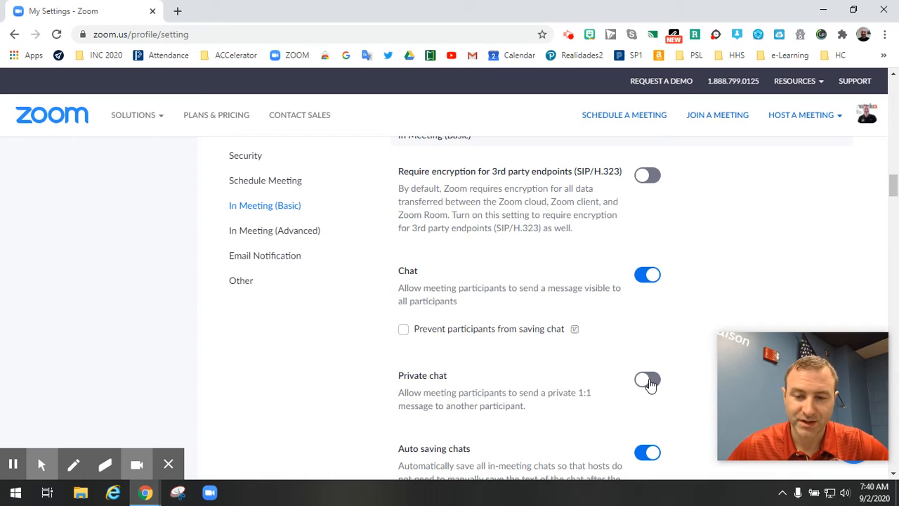
scroll(649, 384, down, 3)
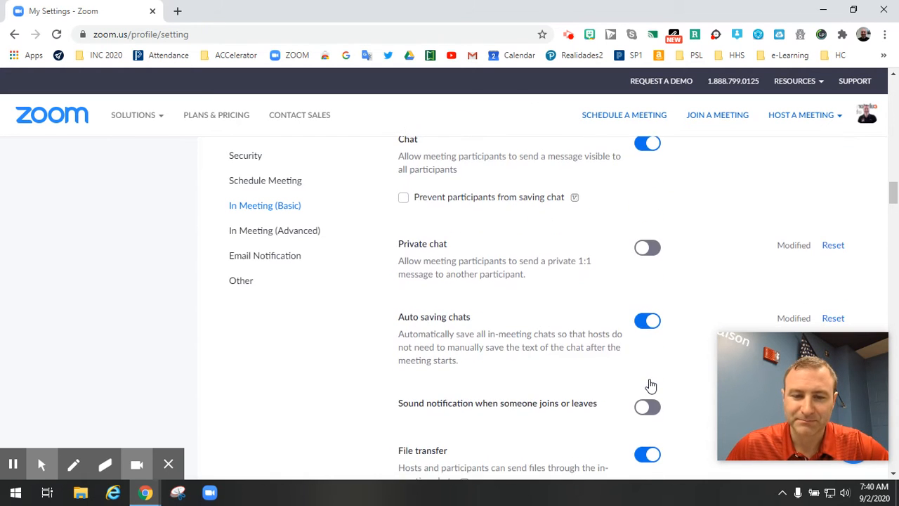
scroll(651, 344, down, 5)
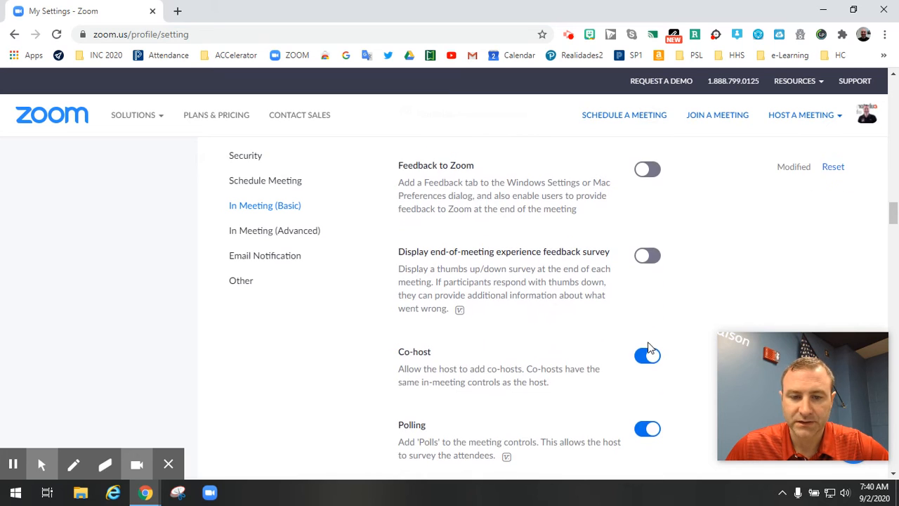
scroll(647, 337, down, 1)
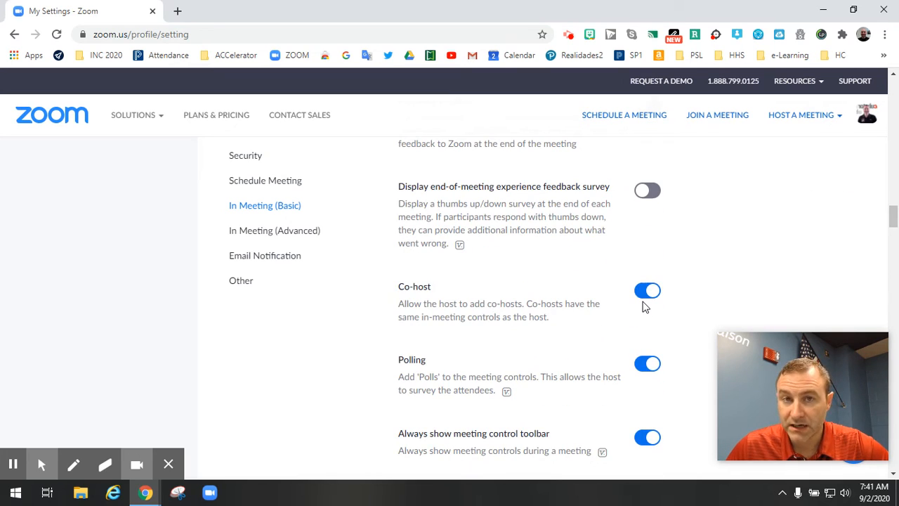
scroll(644, 307, down, 1)
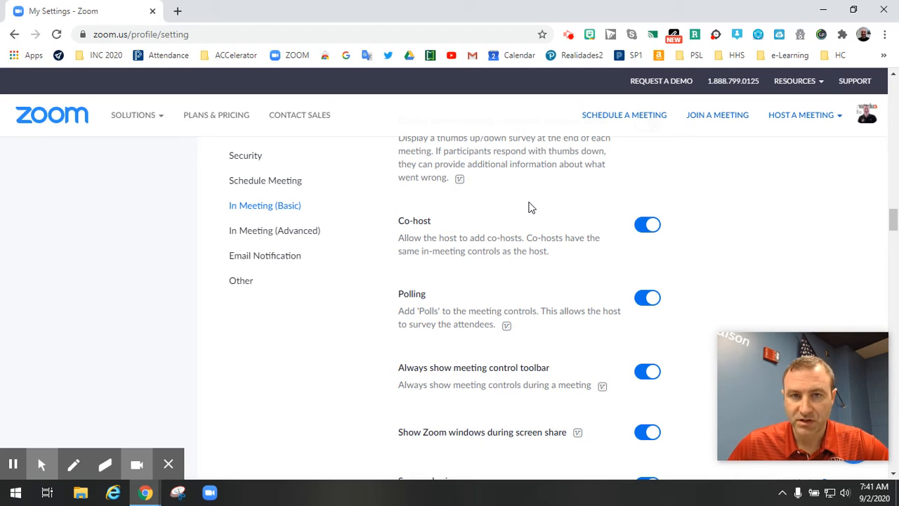
scroll(529, 205, down, 1)
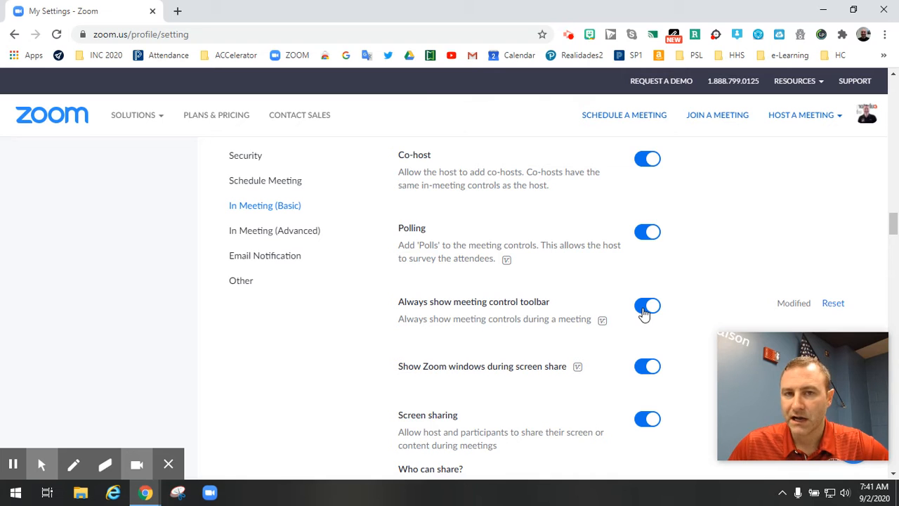
Step: Review who can share the screen, and switch Annotation on and back off to inspect its saving and sharer-only options
scroll(644, 314, down, 2)
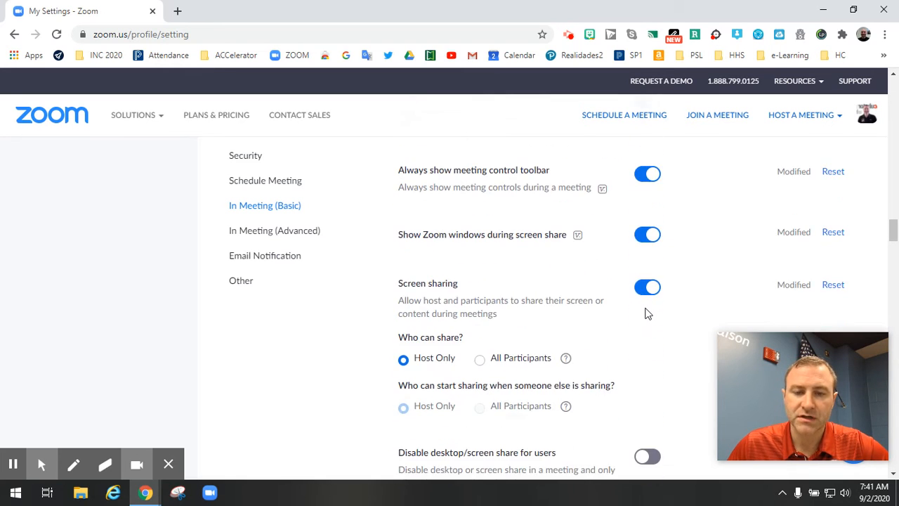
scroll(644, 314, down, 1)
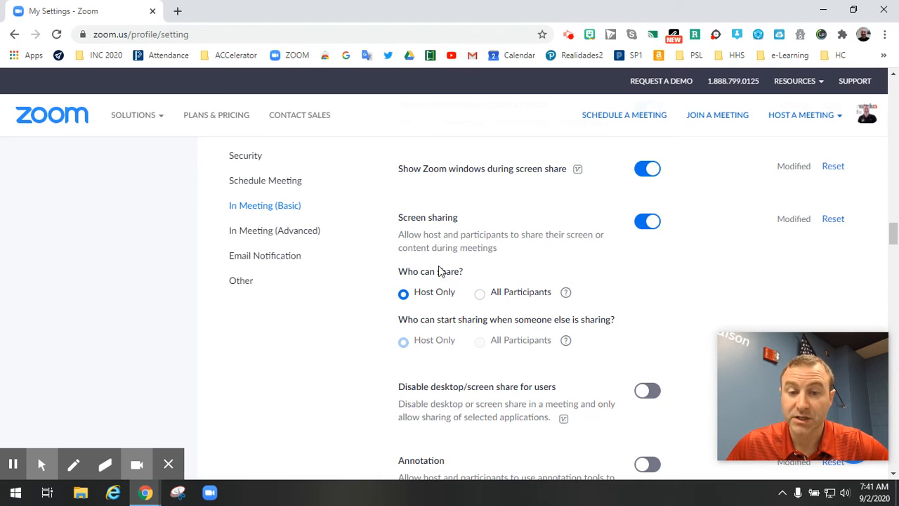
scroll(482, 283, down, 2)
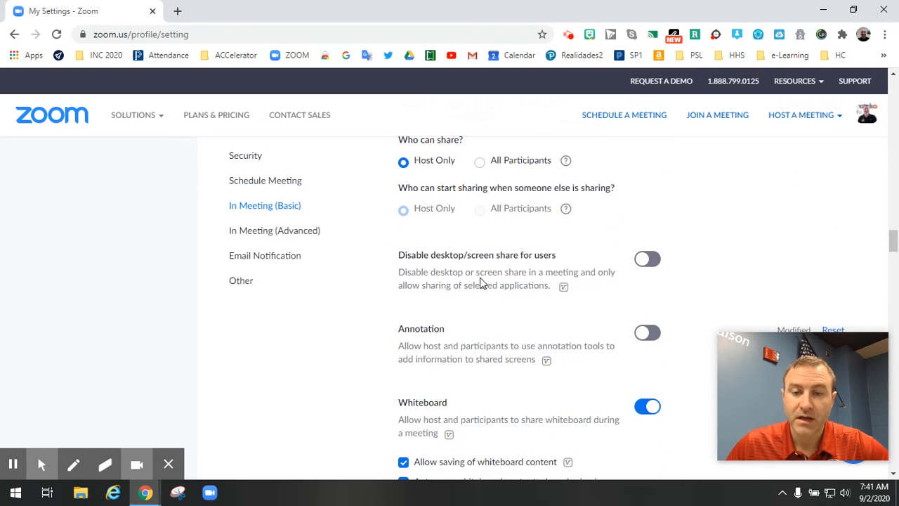
scroll(482, 282, down, 1)
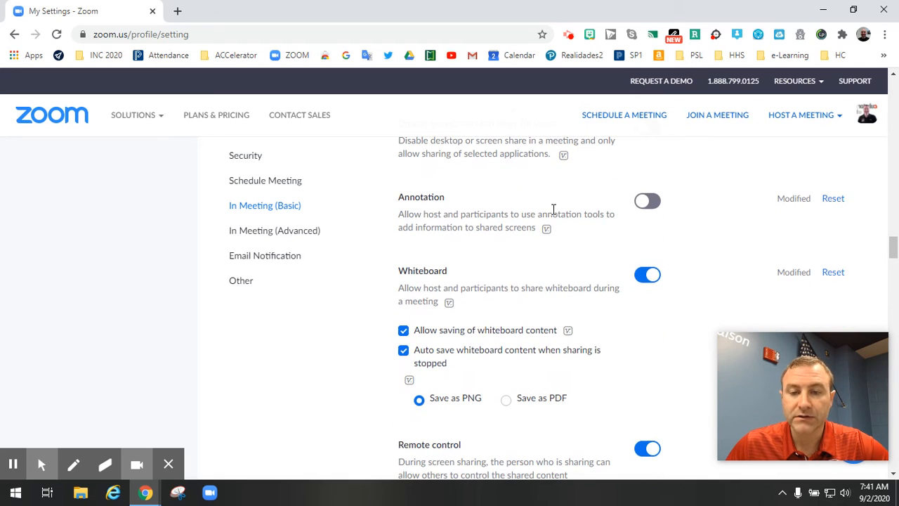
click(650, 203)
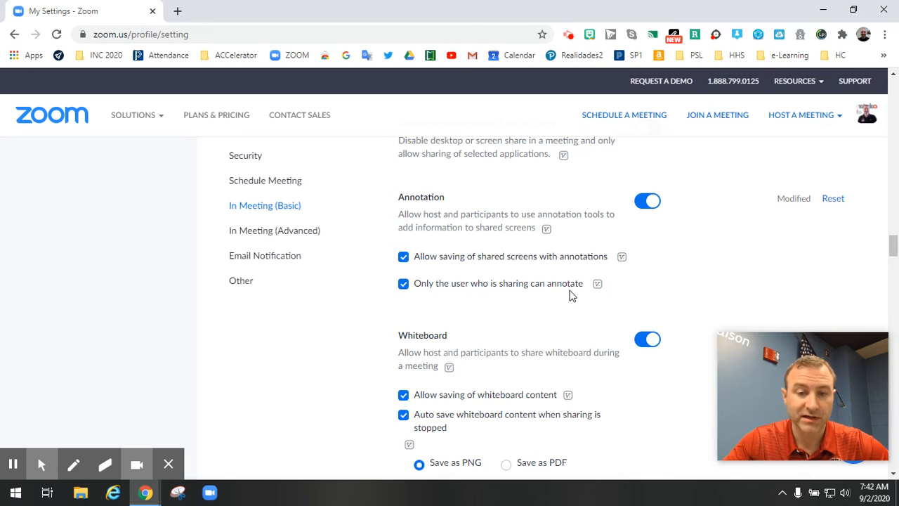
click(647, 210)
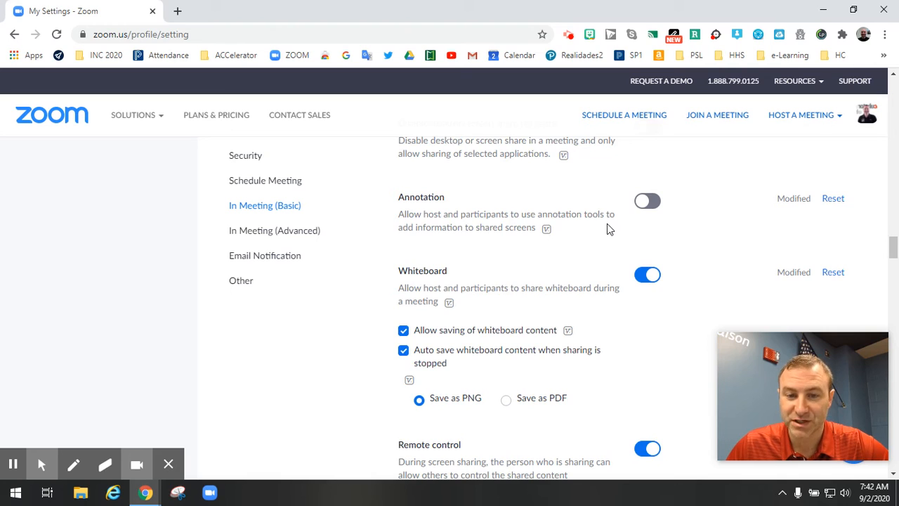
Step: Review the whiteboard, remote control, nonverbal feedback and reactions settings, and switch participant self-renaming on and back off
scroll(508, 221, down, 1)
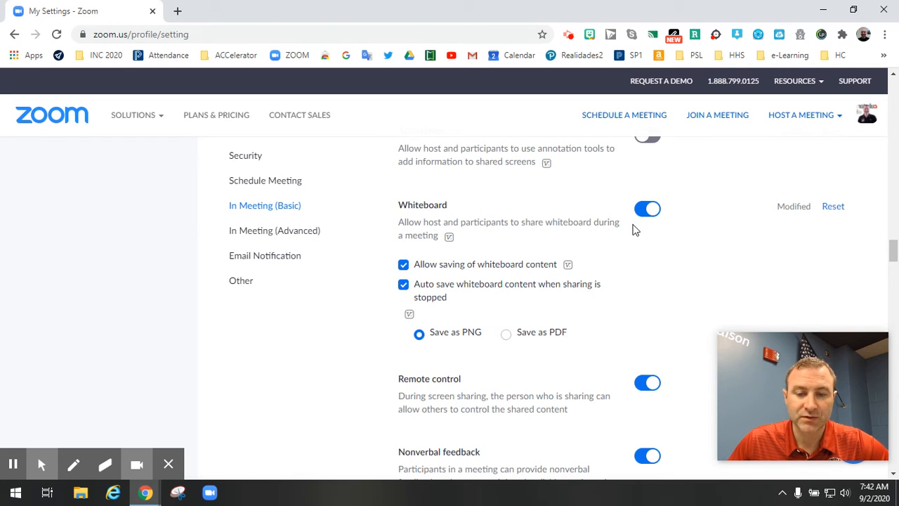
scroll(636, 229, down, 1)
scroll(613, 248, down, 1)
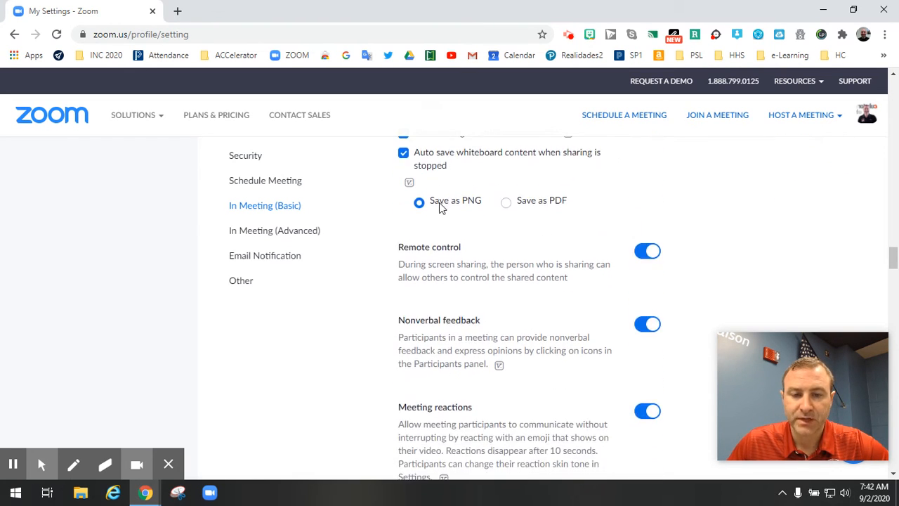
scroll(636, 261, down, 4)
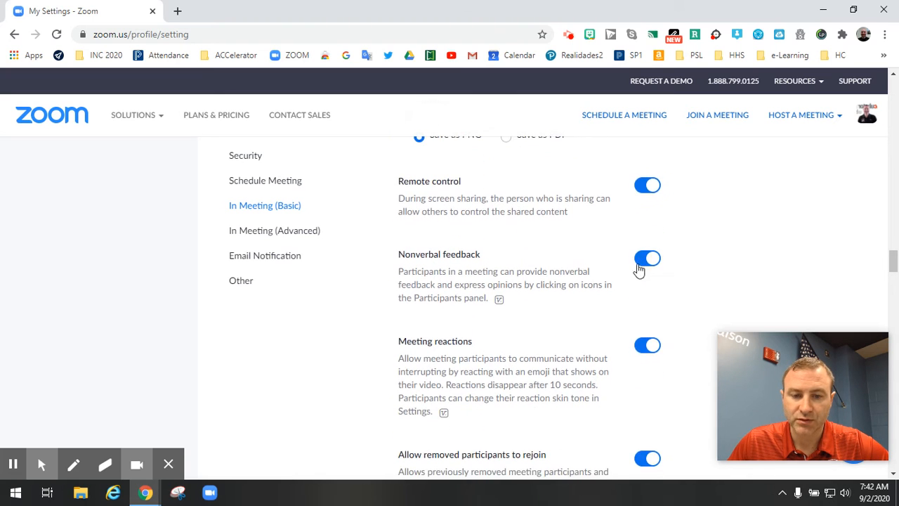
scroll(637, 276, down, 2)
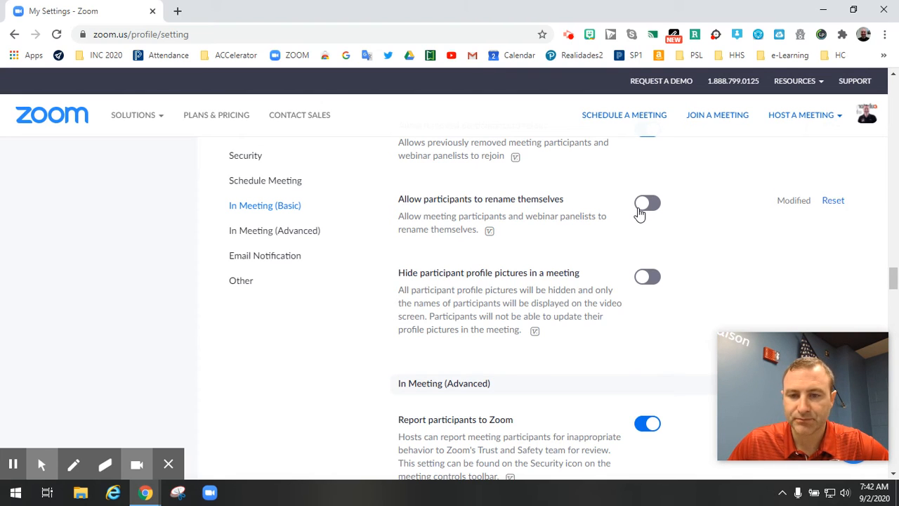
click(639, 213)
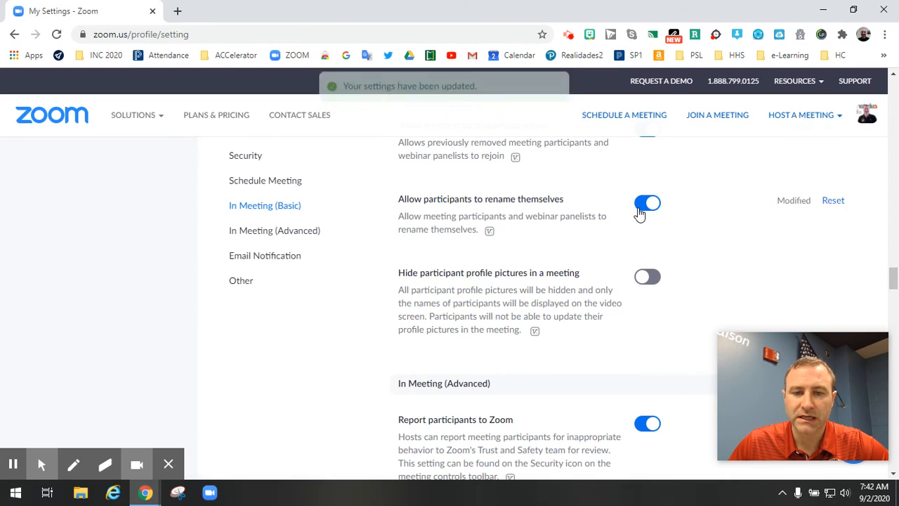
click(640, 214)
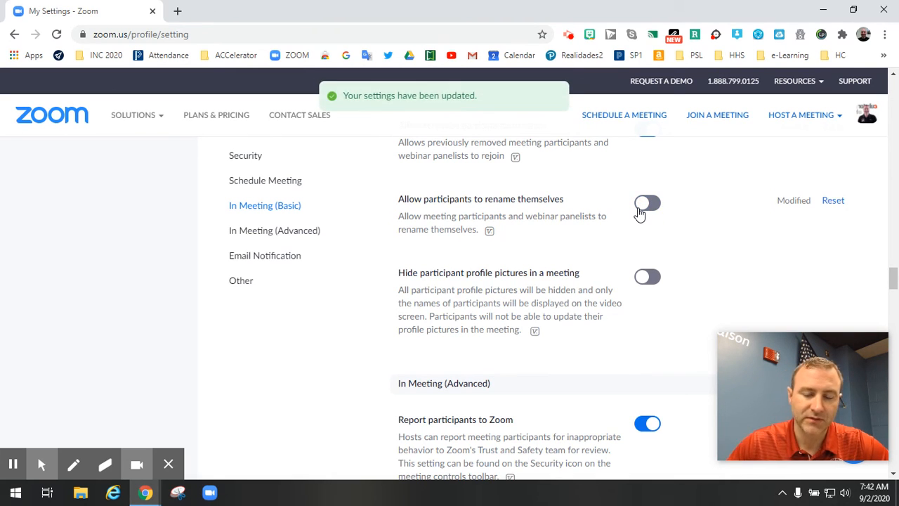
Step: Examine the In Meeting (Advanced) settings for breakout rooms, remote support, captioning, virtual backgrounds, video filters and guest identification
scroll(639, 214, down, 4)
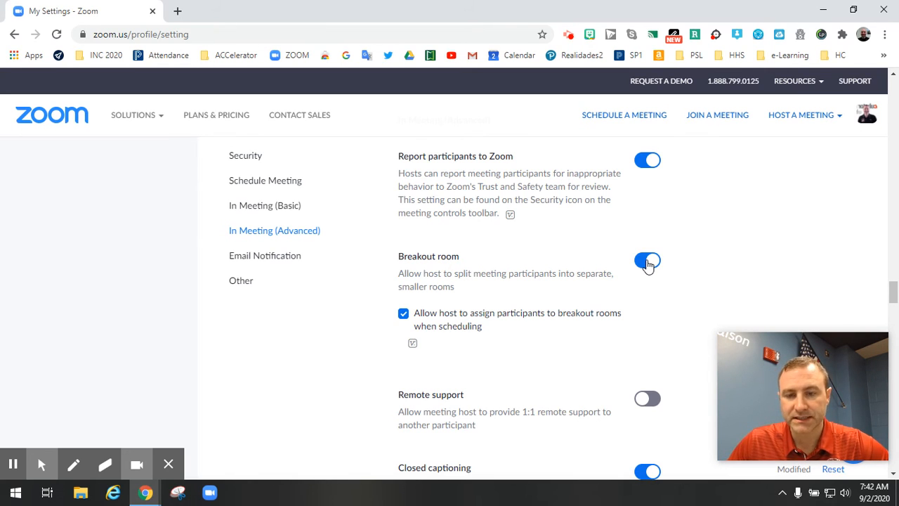
scroll(657, 269, down, 2)
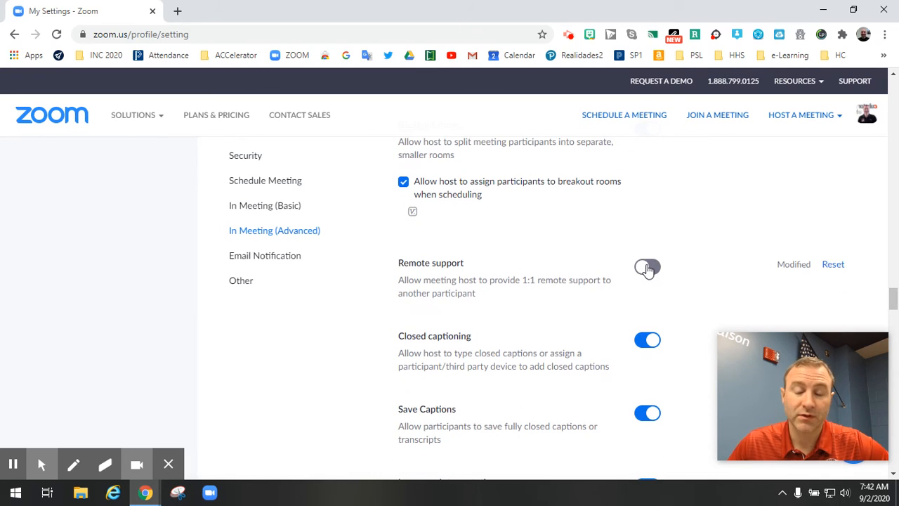
scroll(648, 270, down, 4)
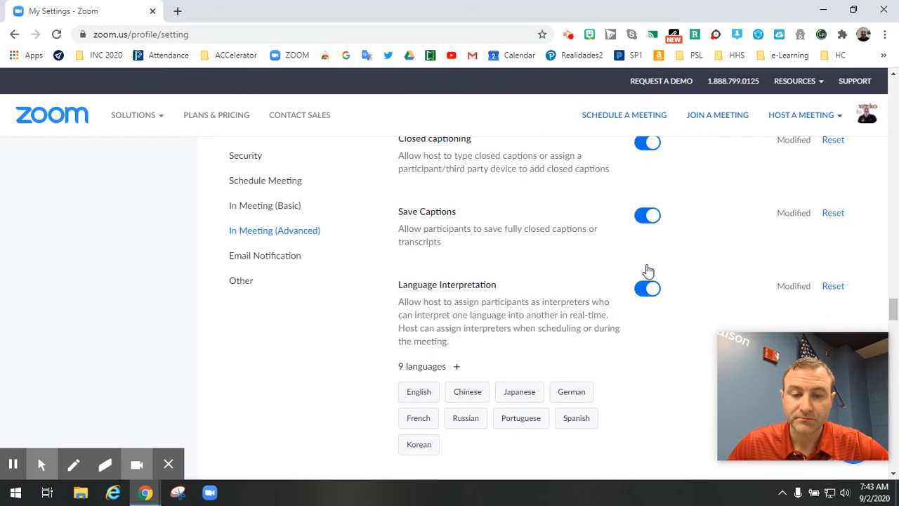
scroll(650, 271, down, 4)
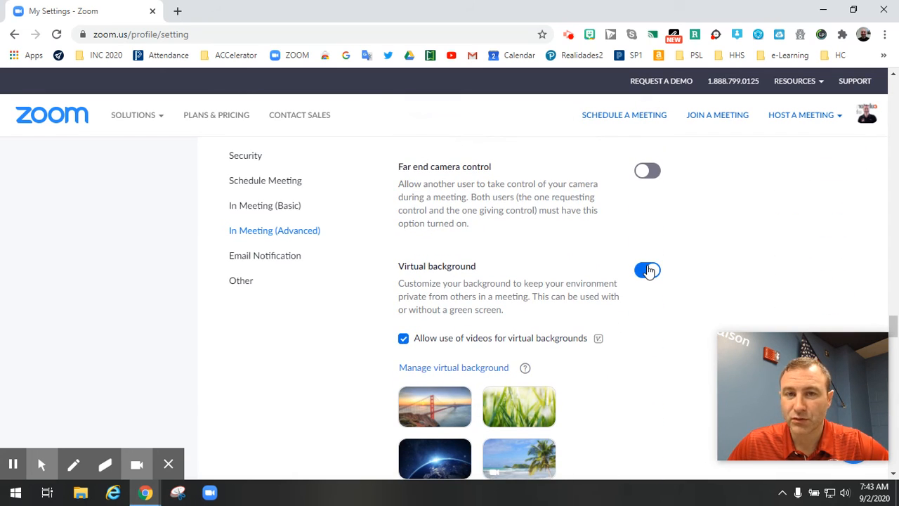
scroll(647, 271, down, 4)
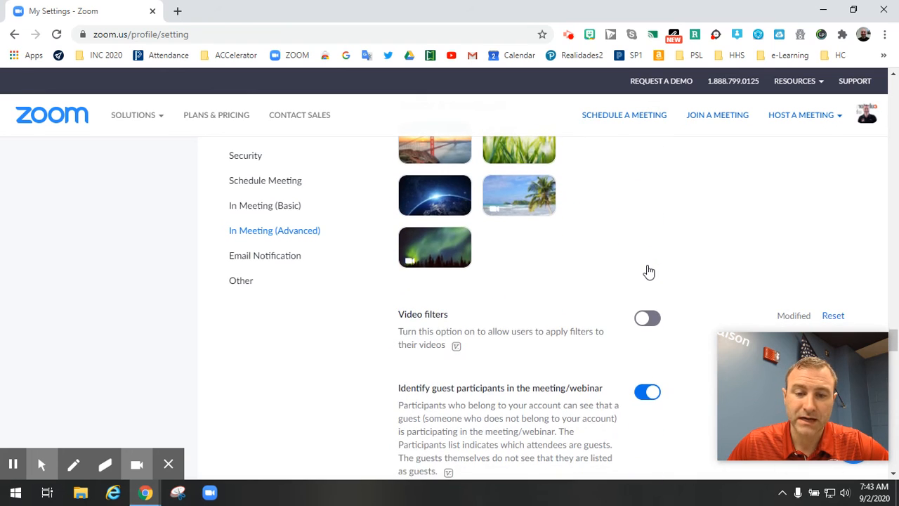
scroll(641, 297, down, 1)
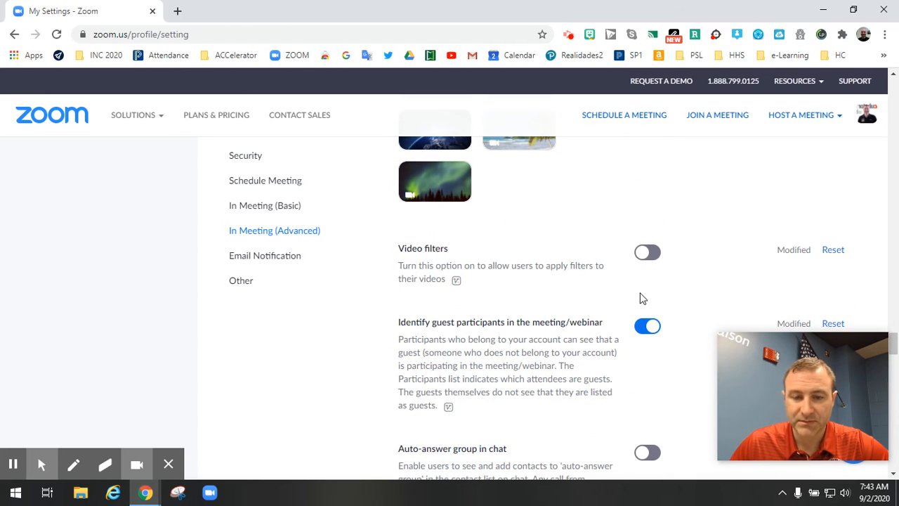
scroll(641, 298, down, 1)
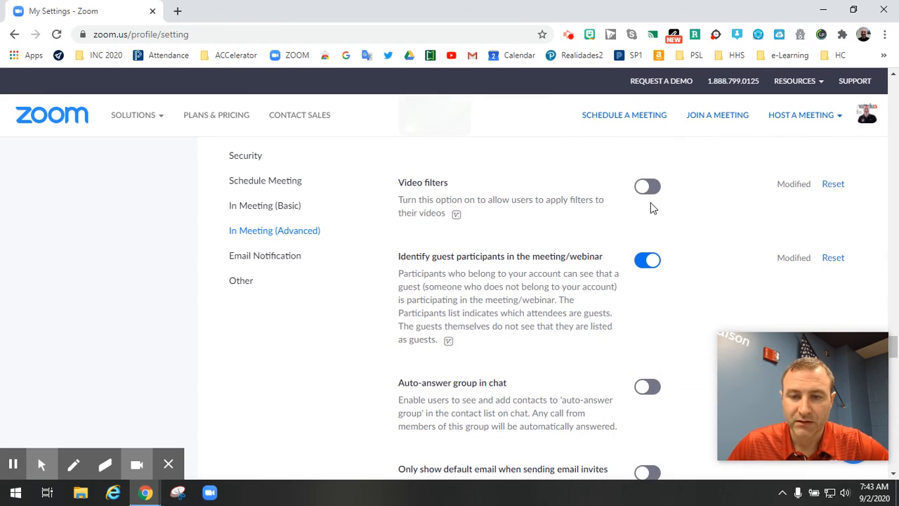
scroll(652, 203, down, 1)
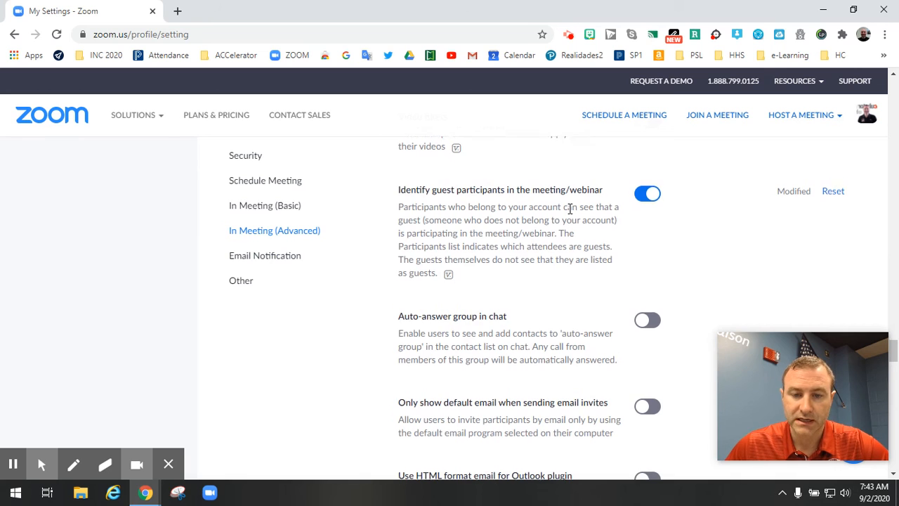
Step: Review the remaining advanced settings for email invites, client audio, data center regions, browser joining, live streaming and permission to unmute
scroll(573, 211, down, 1)
scroll(610, 203, down, 5)
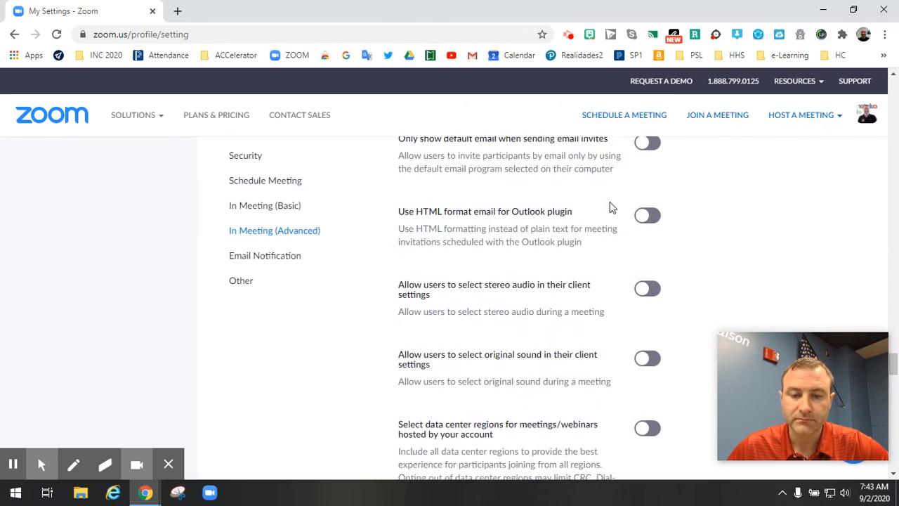
scroll(609, 205, down, 1)
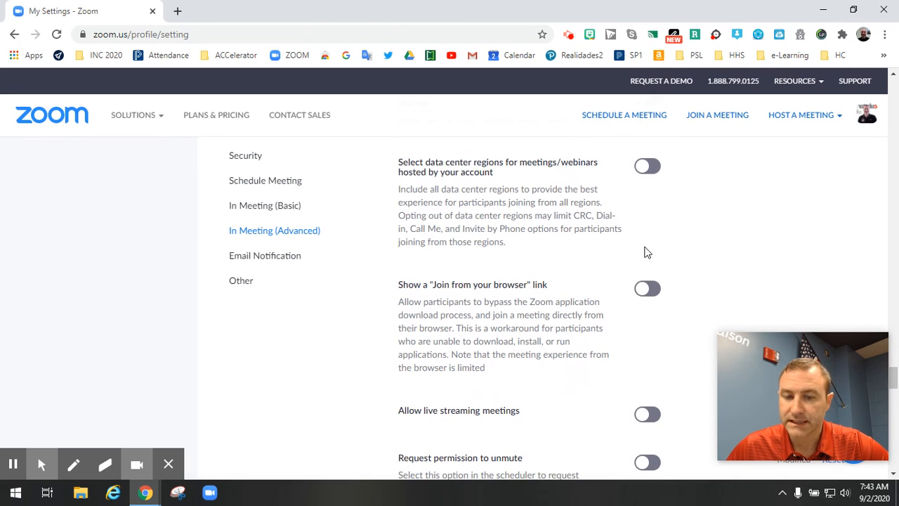
scroll(648, 263, down, 1)
scroll(649, 264, down, 2)
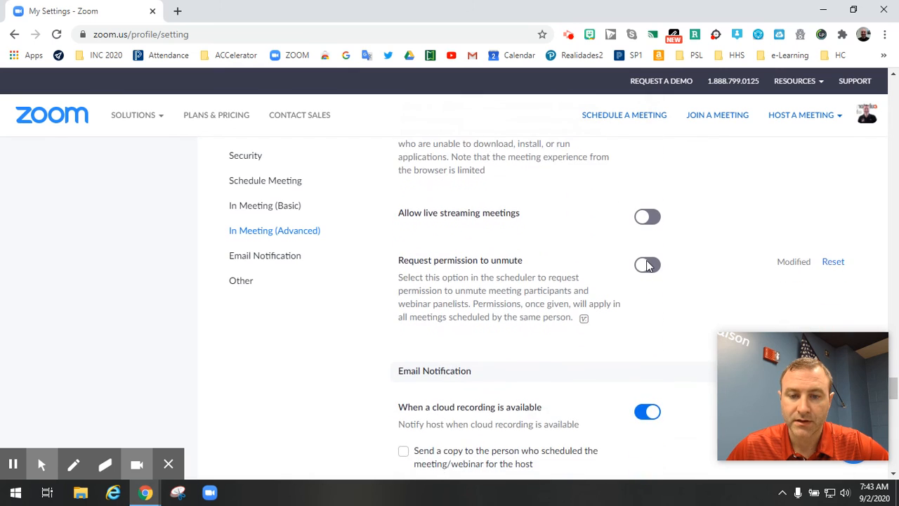
scroll(648, 265, down, 1)
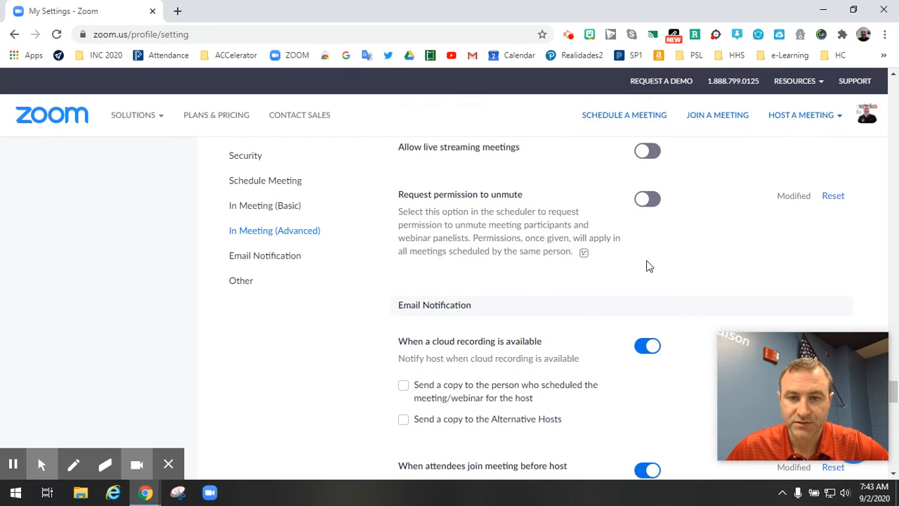
scroll(658, 257, down, 1)
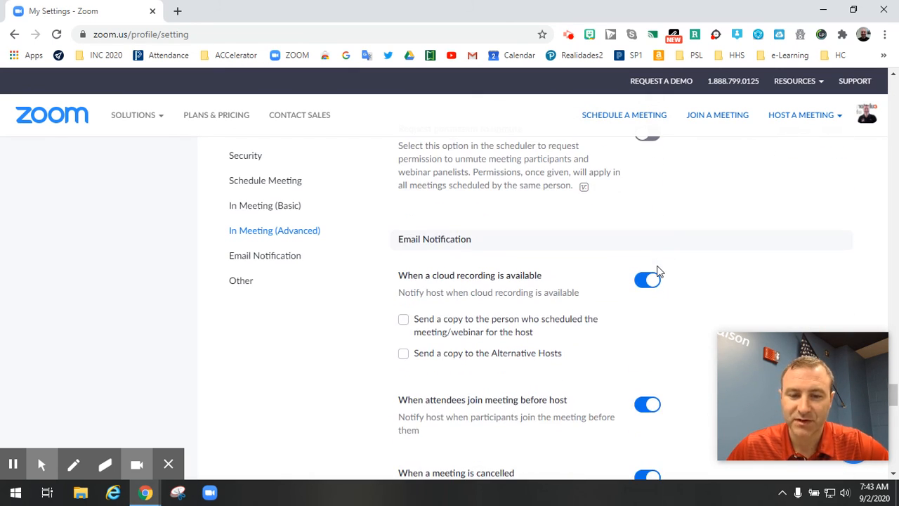
scroll(658, 272, down, 1)
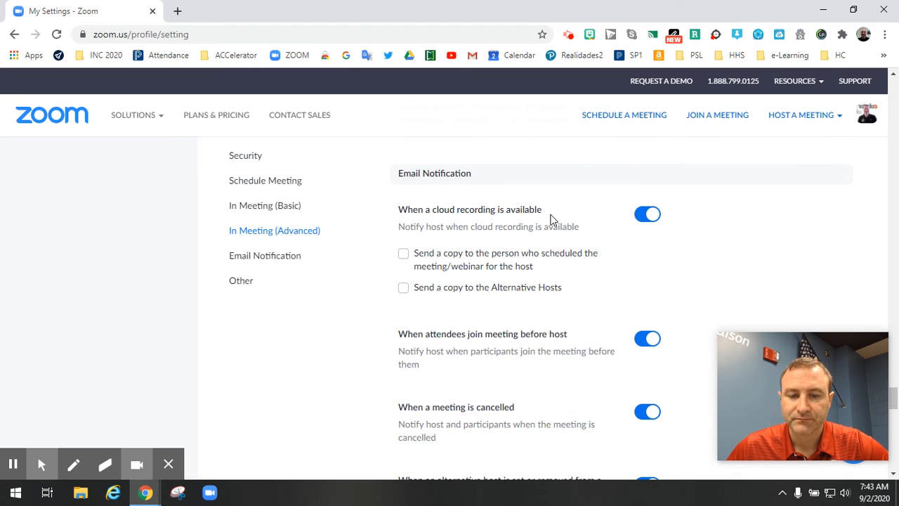
scroll(473, 235, up, 3)
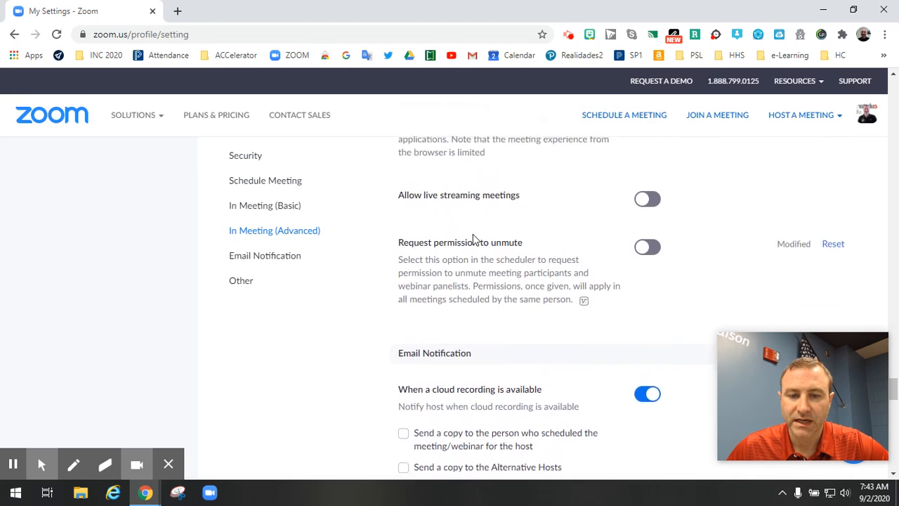
Step: Examine the Email Notification settings for attendees joining before the host, cancelled meetings, alternative hosts and cloud recordings
scroll(473, 234, down, 2)
scroll(603, 253, down, 4)
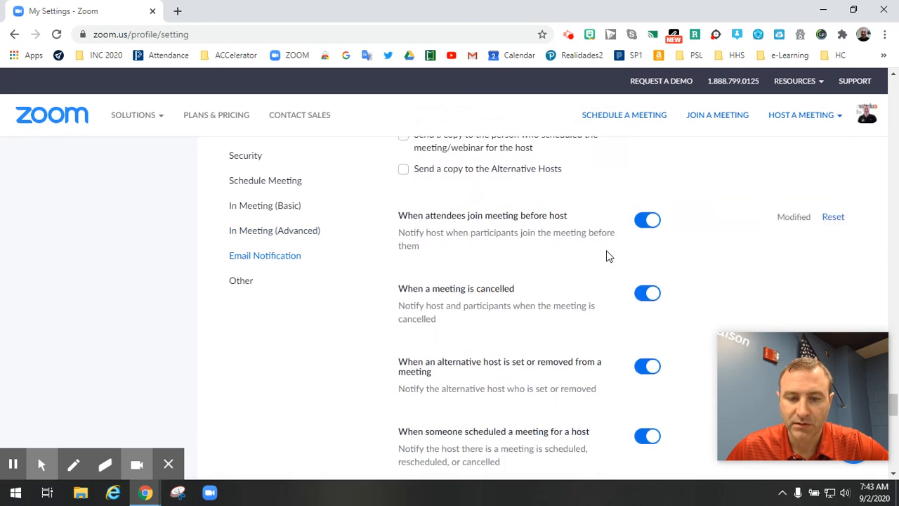
scroll(606, 259, down, 4)
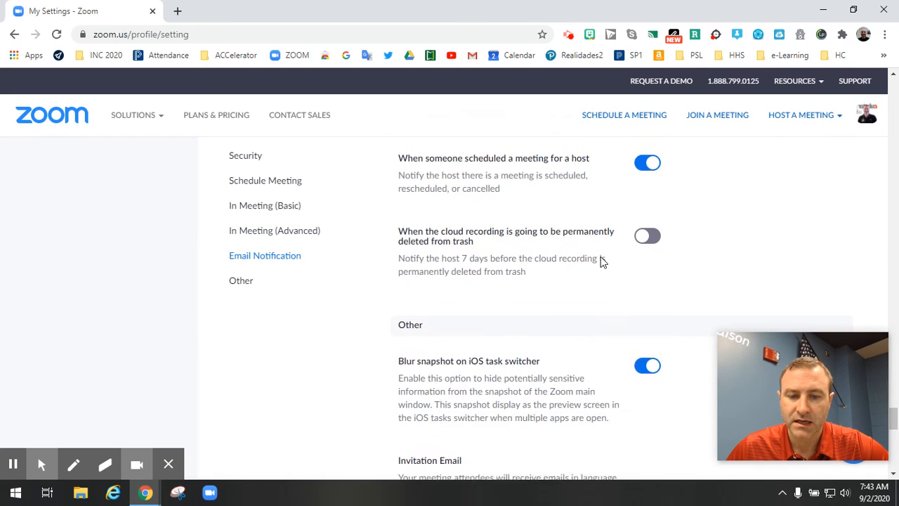
Step: Examine the Other settings for the iOS task switcher snapshot blur, invitation email language, schedule privilege and integration authentication
scroll(601, 262, down, 1)
scroll(602, 261, down, 2)
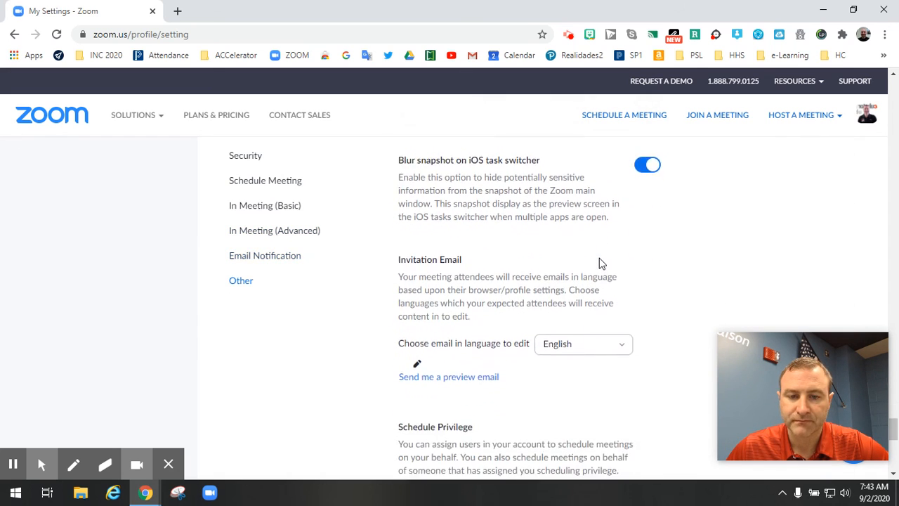
scroll(600, 264, down, 4)
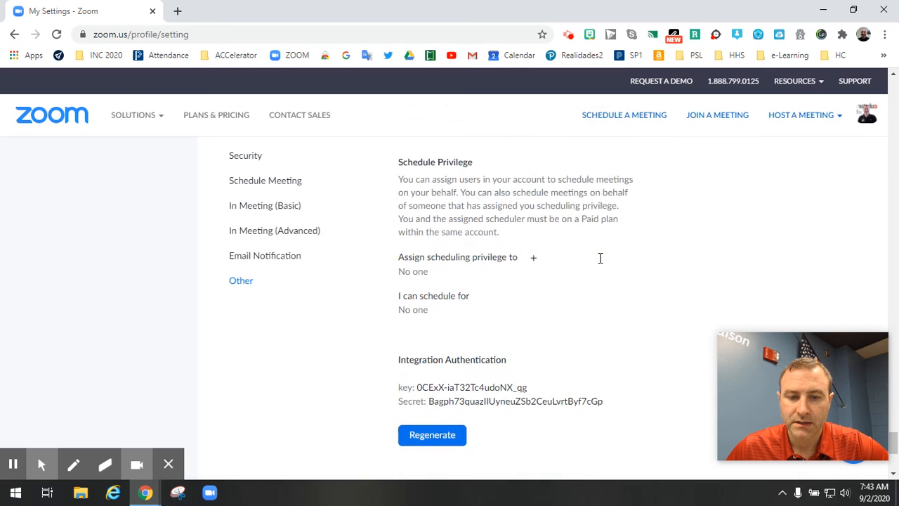
Step: Return to the start of the meeting settings and open the Account Profile page
scroll(596, 263, up, 10)
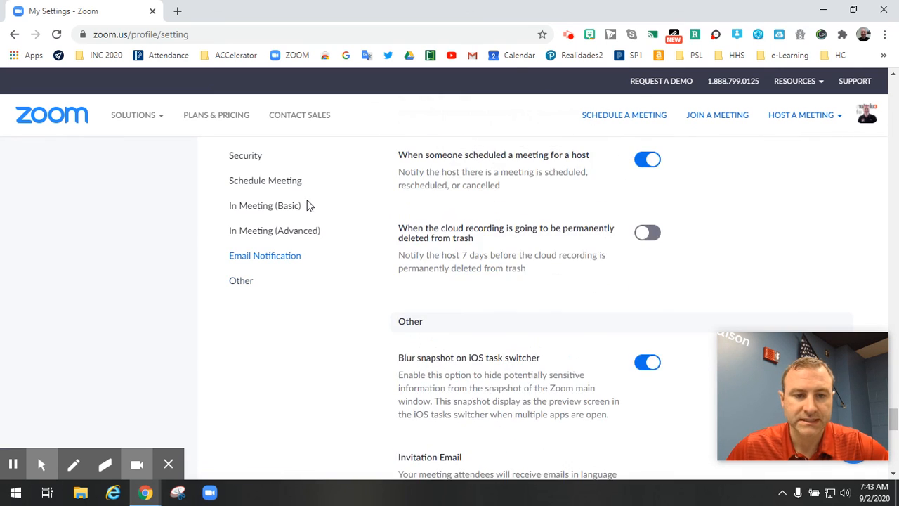
scroll(606, 201, up, 8)
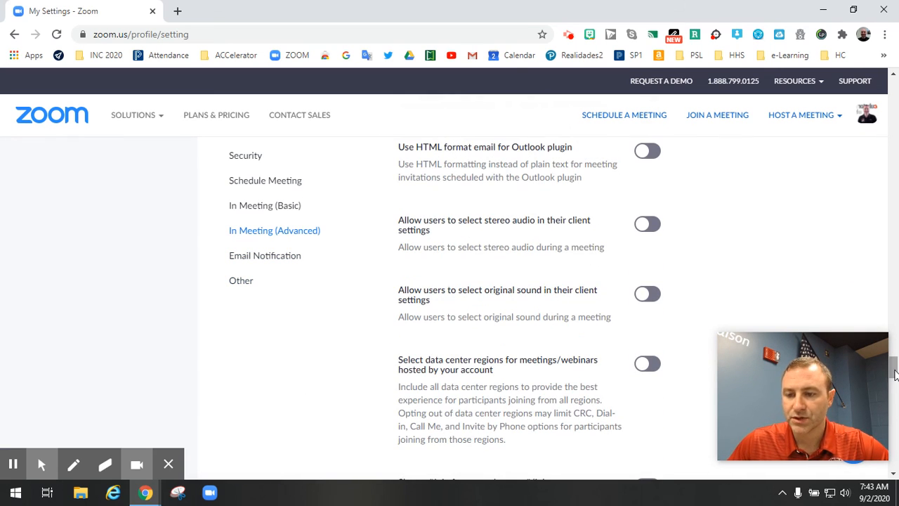
drag(893, 366, 893, 8)
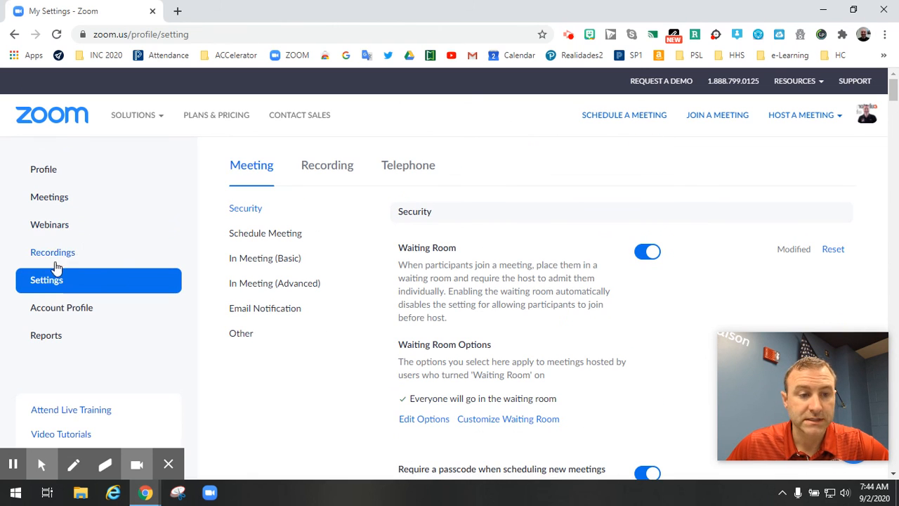
click(45, 313)
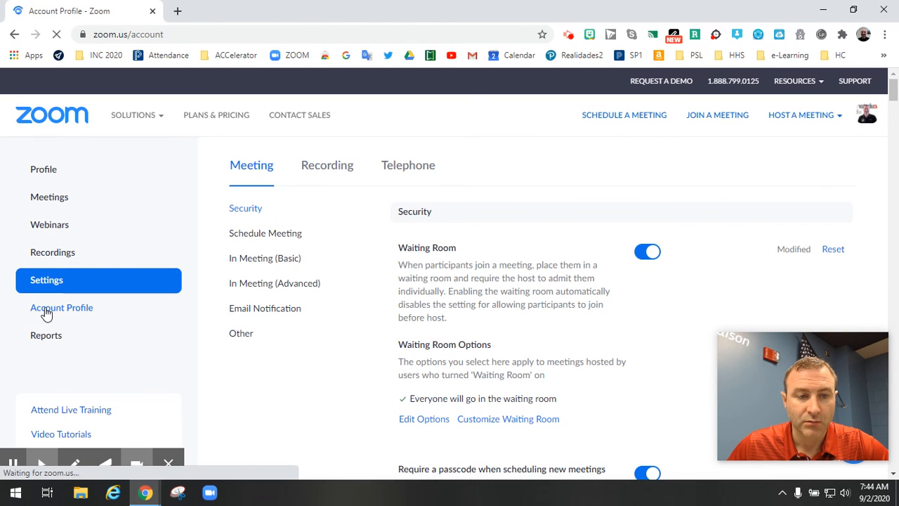